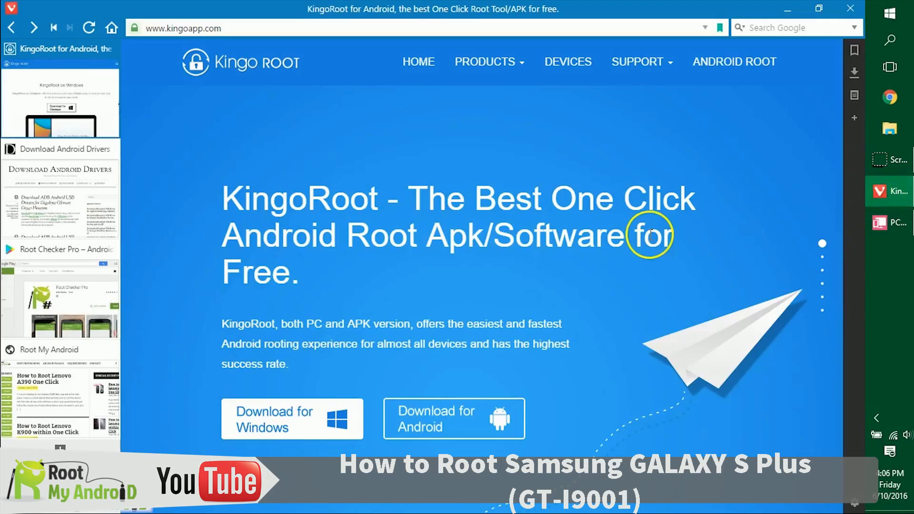
Step: Download and save the KingoRoot for Windows installer, KingoRoot (2).exe (1.01 MB), from kingoapp.com
{"action": "left_click", "coordinate": [266, 418]}
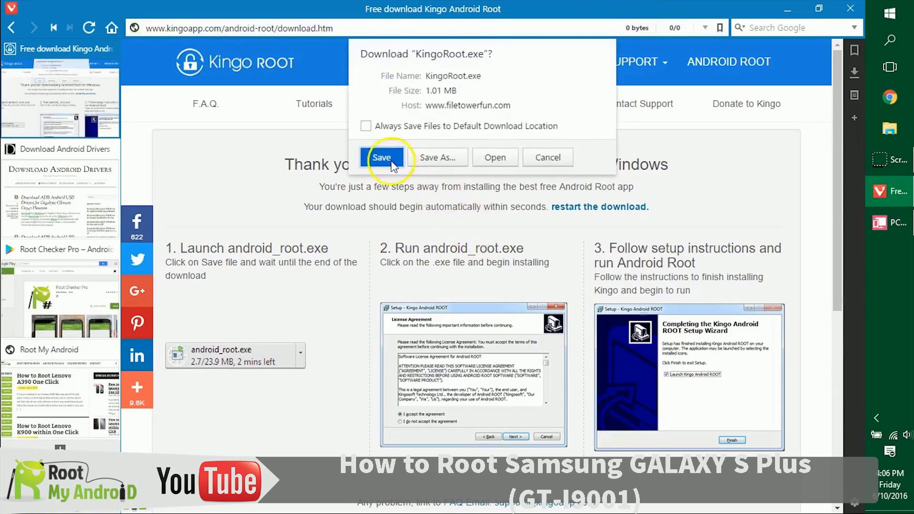
{"action": "left_click", "coordinate": [381, 157]}
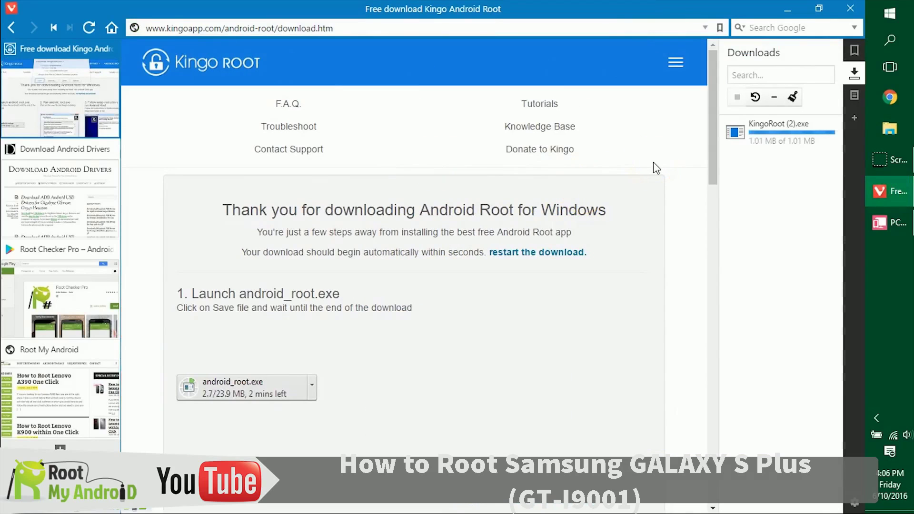
{"action": "left_click", "coordinate": [78, 193]}
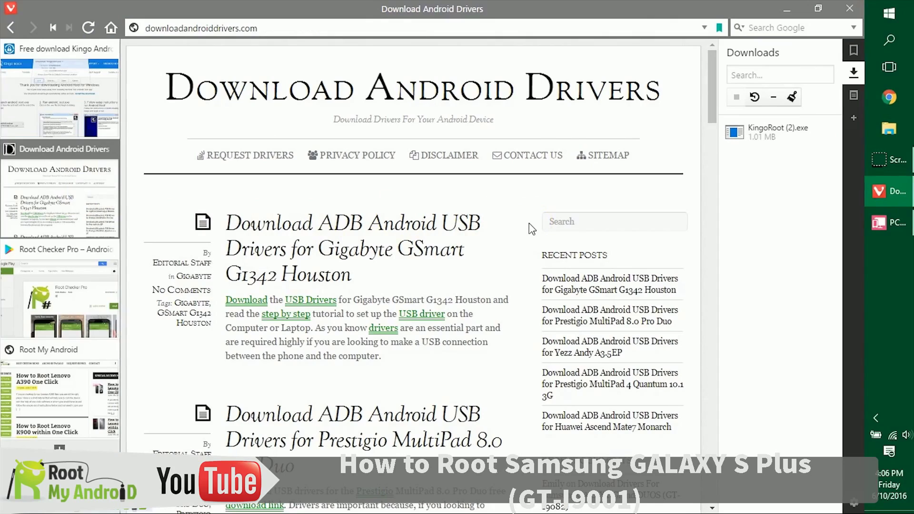
Step: Scroll through the posts on the Download Android Drivers page
{"action": "scroll", "coordinate": [531, 229], "scroll_direction": "down", "scroll_amount": 10}
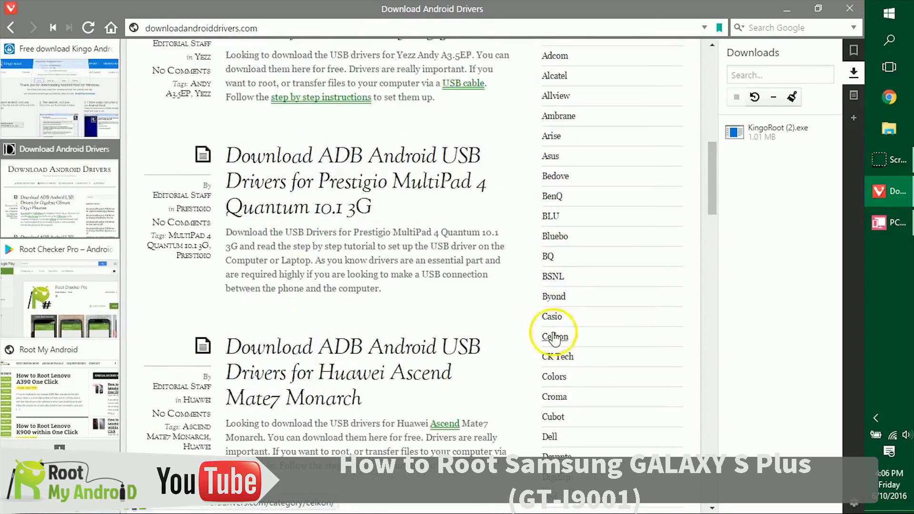
{"action": "scroll", "coordinate": [555, 316], "scroll_direction": "up", "scroll_amount": 9}
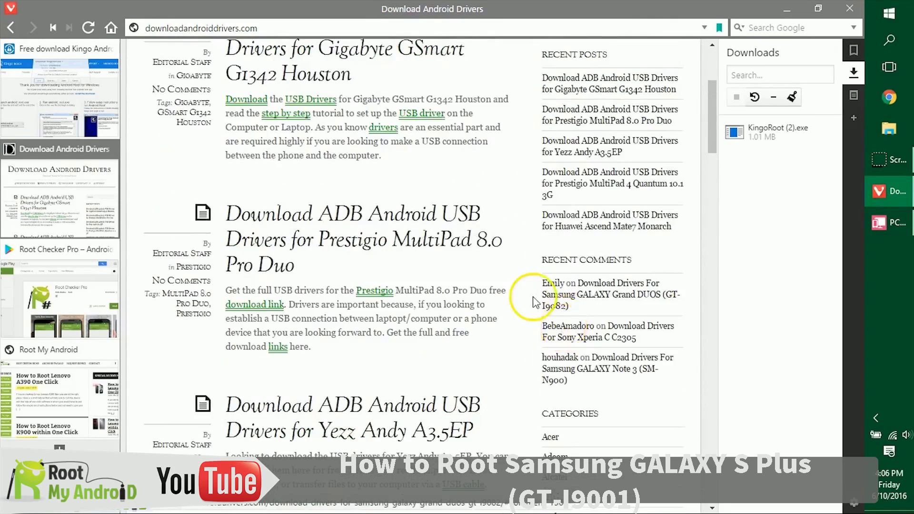
{"action": "scroll", "coordinate": [533, 302], "scroll_direction": "up", "scroll_amount": 4}
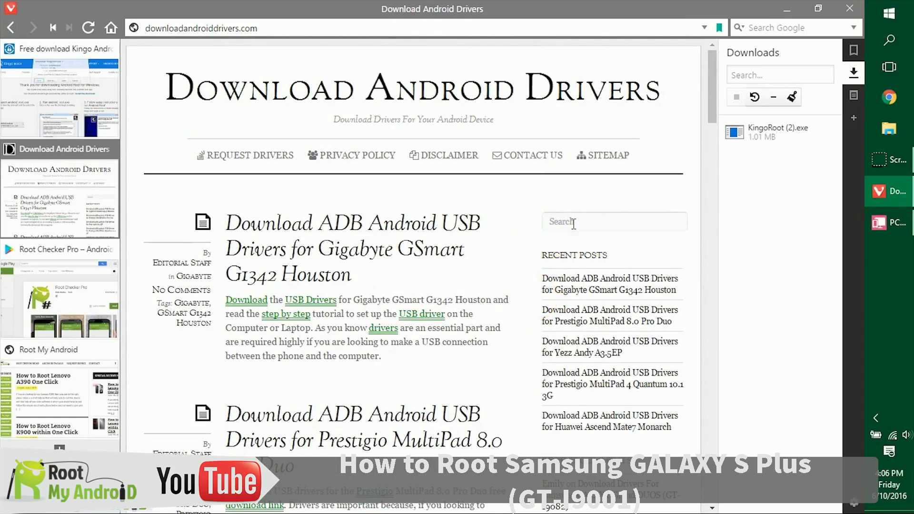
{"action": "left_click", "coordinate": [532, 222]}
Step: On the mirrored phone, go to Settings and turn on Developer options with USB debugging checked
{"action": "left_click", "coordinate": [895, 223]}
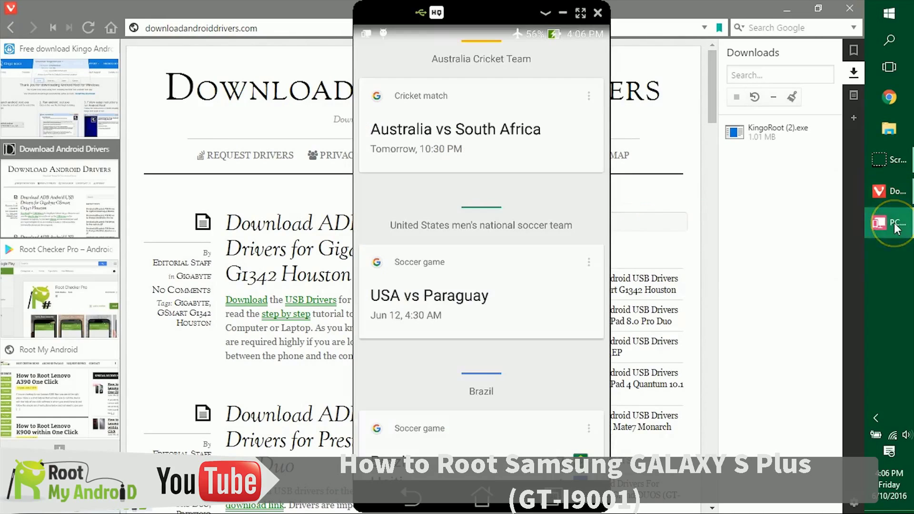
{"action": "left_click", "coordinate": [573, 187]}
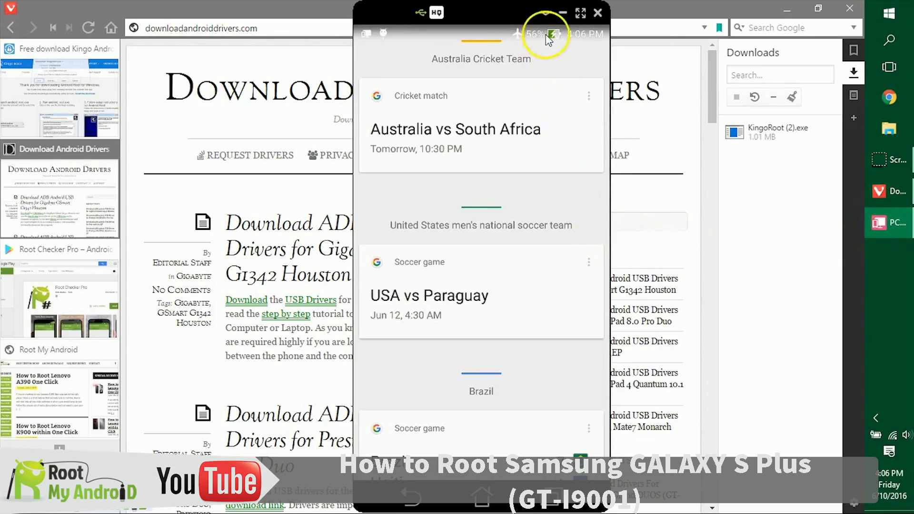
{"action": "left_click_drag", "start_coordinate": [538, 37], "coordinate": [529, 347]}
{"action": "left_click", "coordinate": [562, 85]}
{"action": "left_click", "coordinate": [547, 46]}
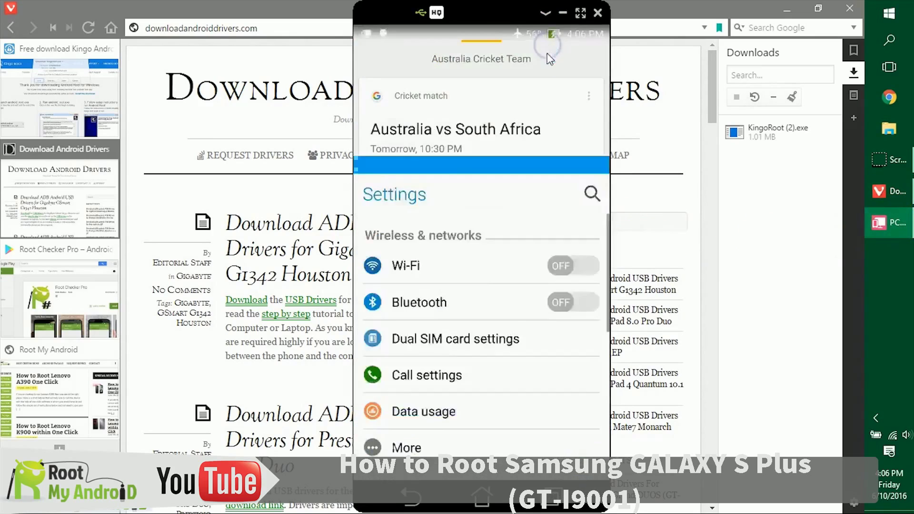
{"action": "scroll", "coordinate": [510, 227], "scroll_direction": "down", "scroll_amount": 3}
{"action": "scroll", "coordinate": [510, 229], "scroll_direction": "down", "scroll_amount": 15}
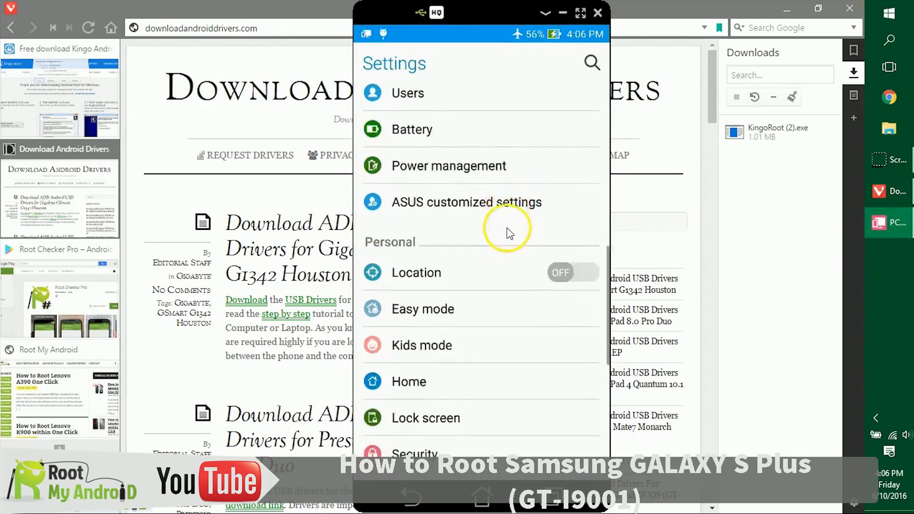
{"action": "left_click", "coordinate": [501, 427]}
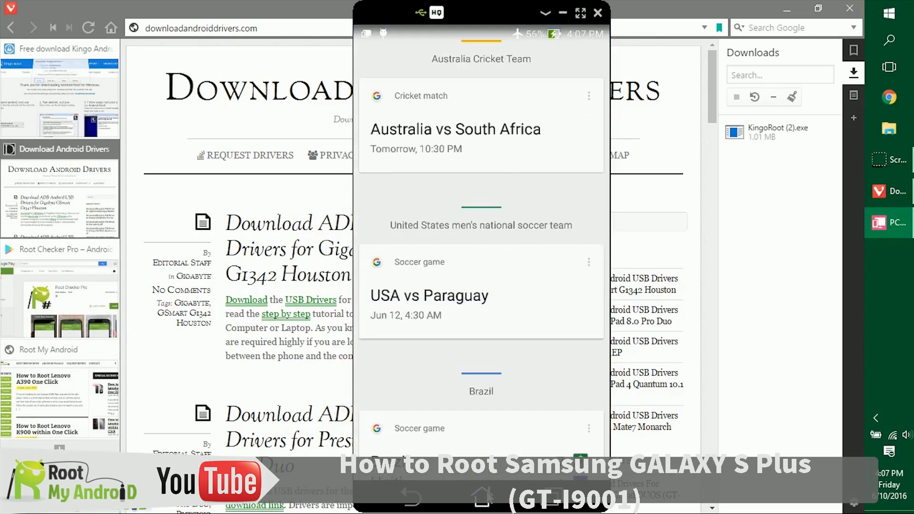
Step: Launch KingoRoot (2).exe from Vivaldi's downloads and let it run past the security warning
{"action": "left_click", "coordinate": [694, 312]}
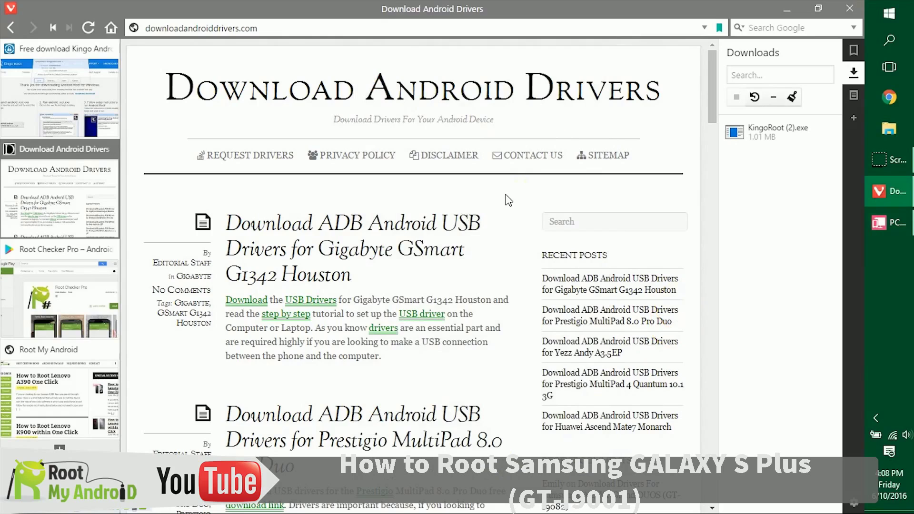
{"action": "left_click", "coordinate": [784, 133]}
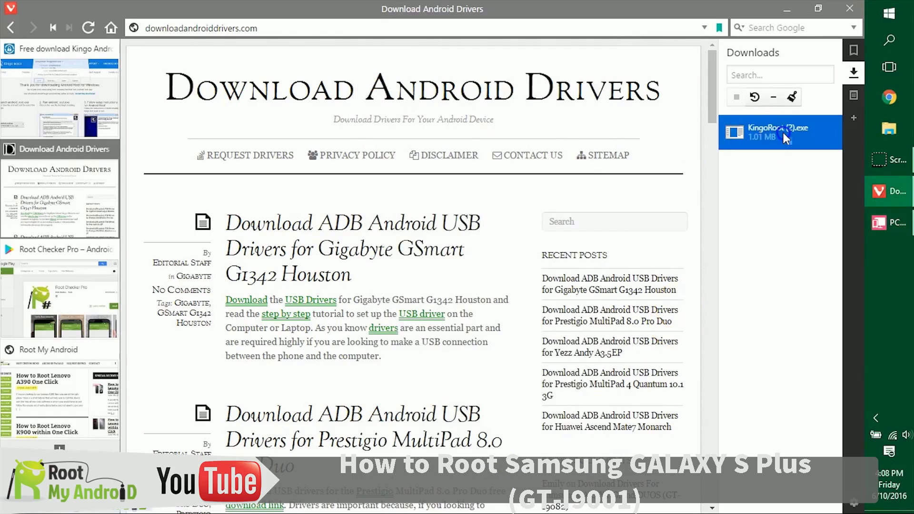
{"action": "double_click", "coordinate": [783, 132]}
{"action": "left_click", "coordinate": [473, 273]}
{"action": "left_click", "coordinate": [512, 276]}
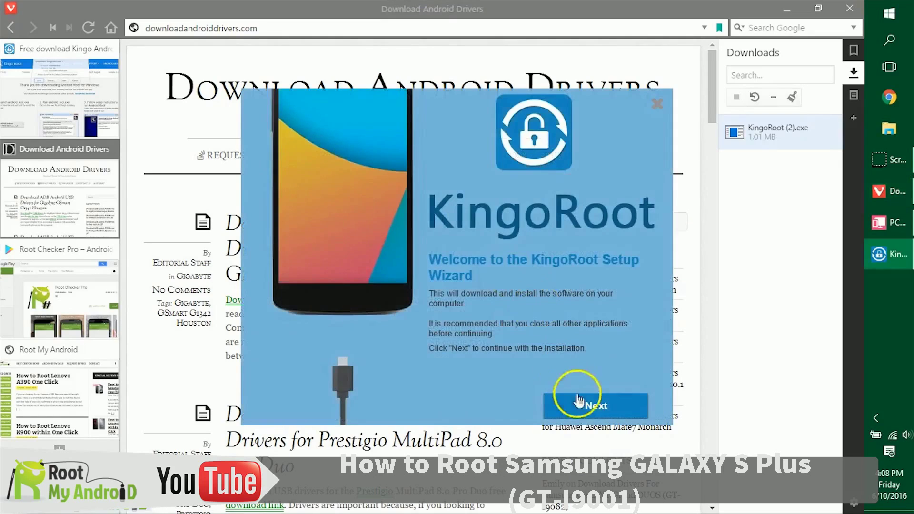
Step: Accept the license, decline the bundled offer, and finish installing KingoRoot to 100%
{"action": "left_click", "coordinate": [584, 409]}
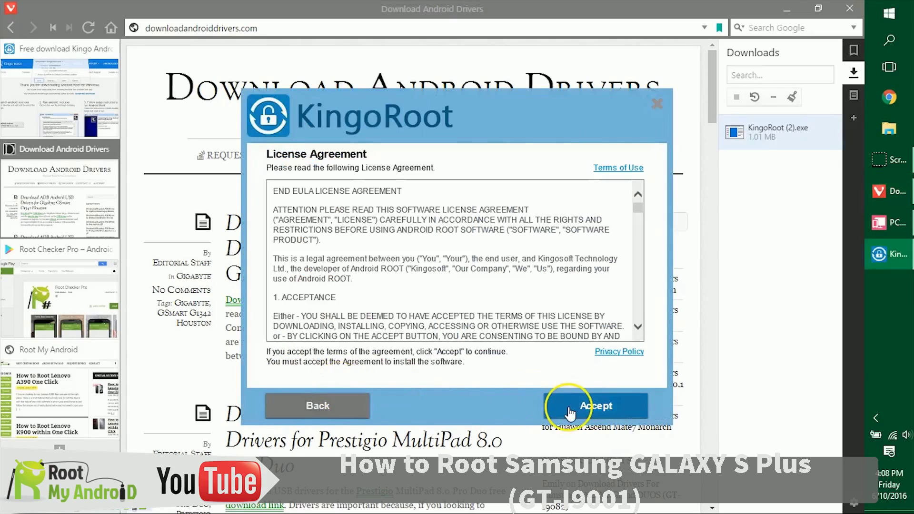
{"action": "left_click", "coordinate": [571, 409]}
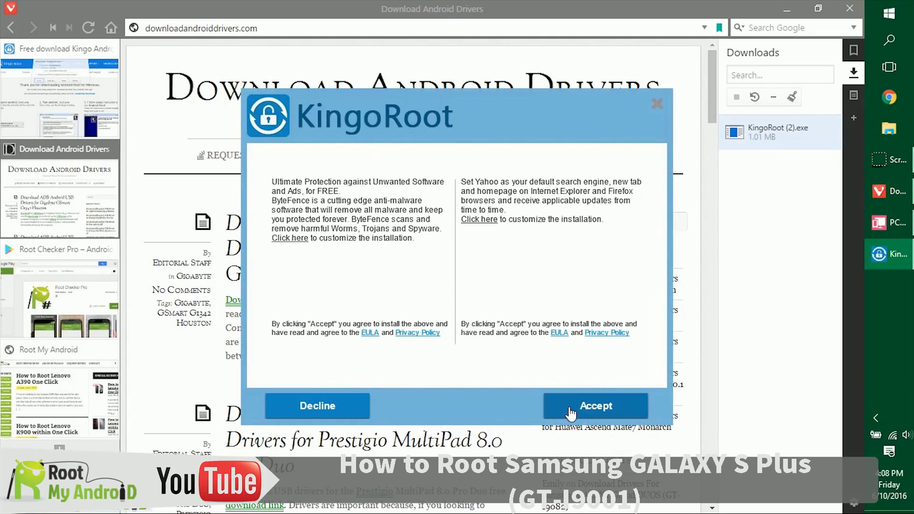
{"action": "left_click", "coordinate": [332, 407]}
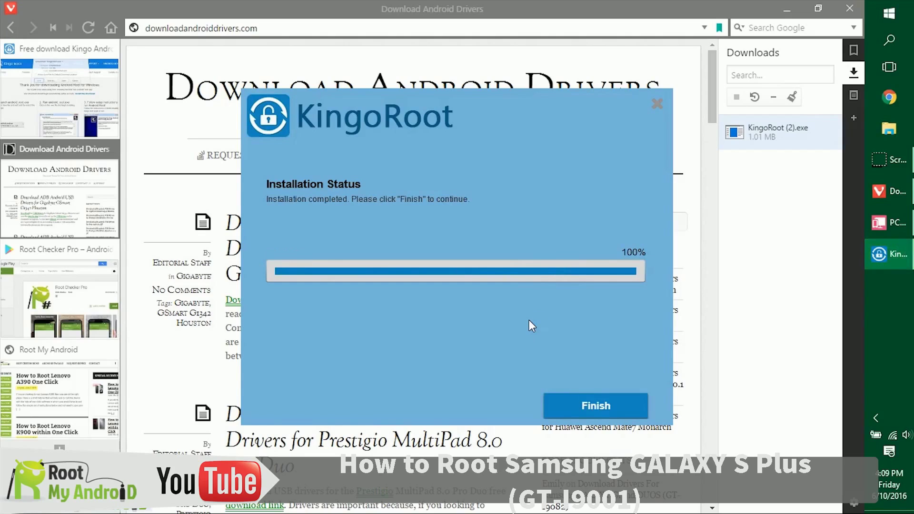
{"action": "left_click", "coordinate": [590, 405]}
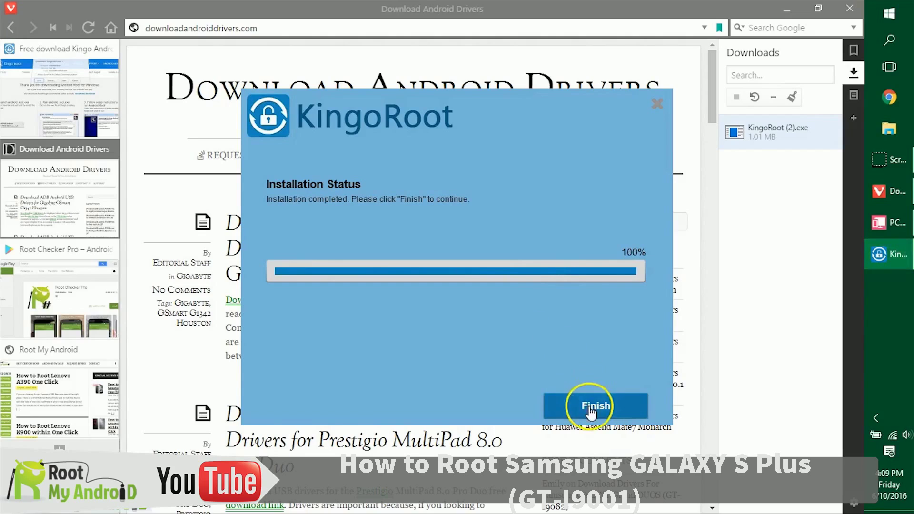
Step: Launch KingoRoot and bring its window forward showing the detected Samsung GALAXY S Plus (GT-I9001)
{"action": "left_click", "coordinate": [581, 404]}
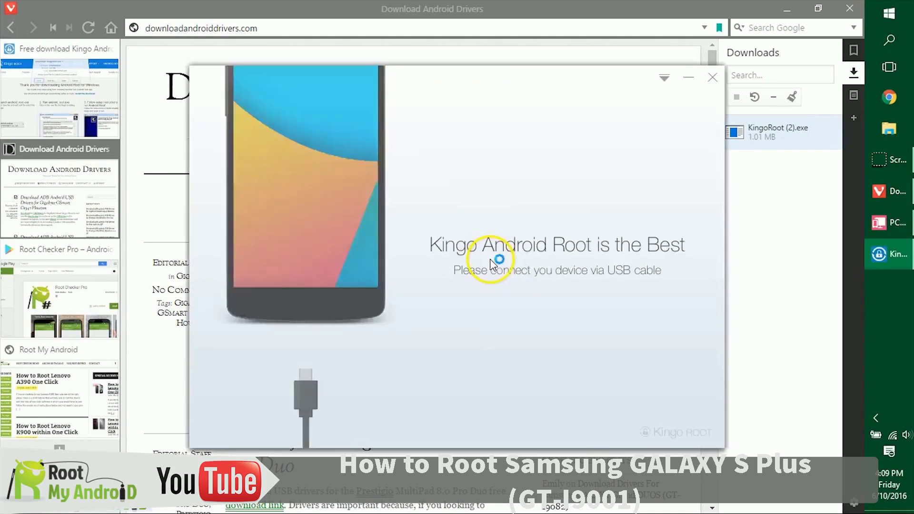
{"action": "key", "text": "super+d"}
{"action": "left_click", "coordinate": [889, 253]}
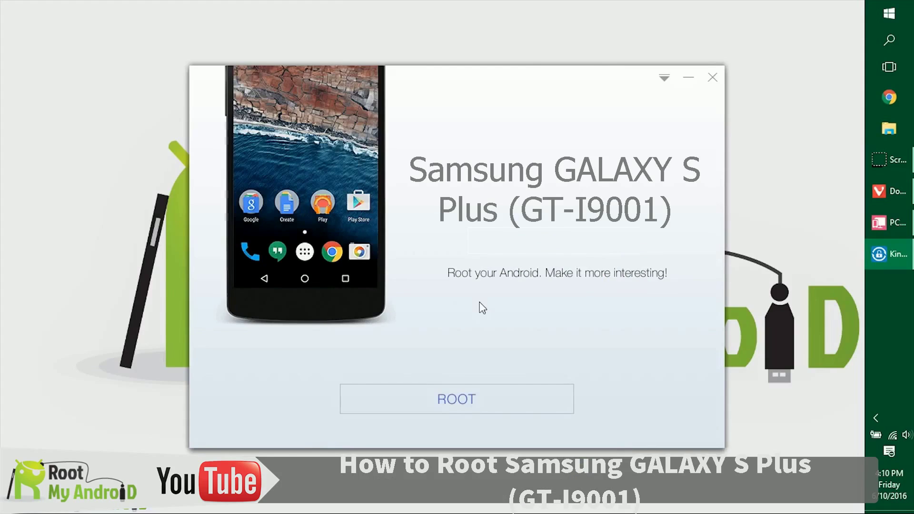
Step: Start rooting the phone and place KingoRoot's progress beside the phone mirror showing Connected
{"action": "left_click", "coordinate": [483, 408]}
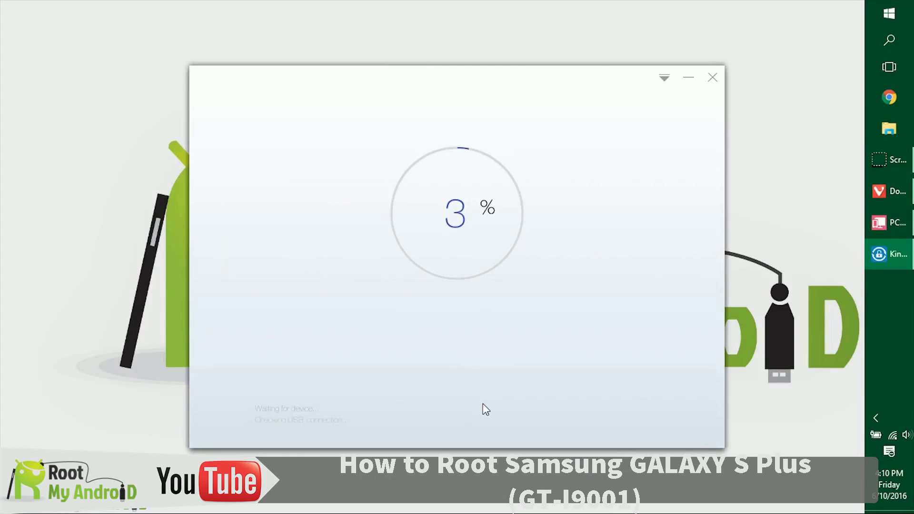
{"action": "left_click", "coordinate": [888, 222]}
{"action": "left_click_drag", "start_coordinate": [491, 12], "coordinate": [161, 11]}
{"action": "left_click_drag", "start_coordinate": [404, 74], "coordinate": [506, 86]}
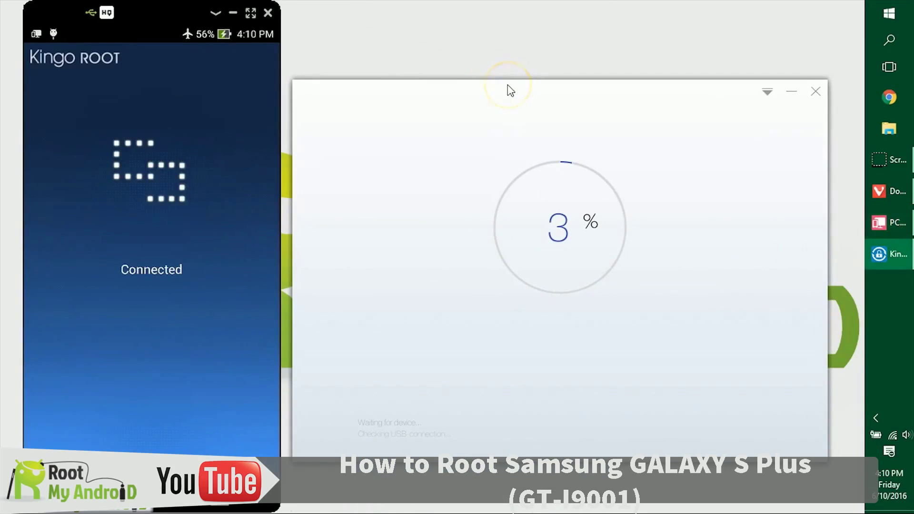
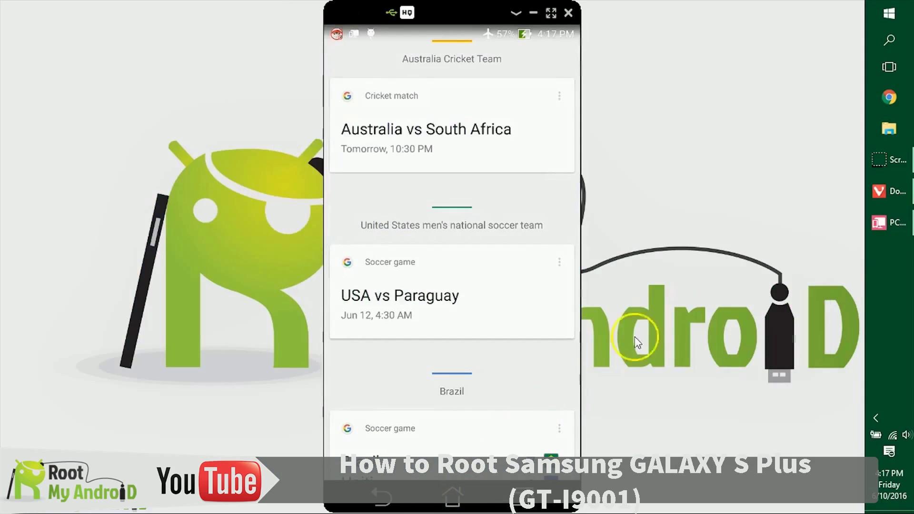
Step: Bring Vivaldi forward and show the Root Checker Pro Google Play page
{"action": "left_click", "coordinate": [884, 190]}
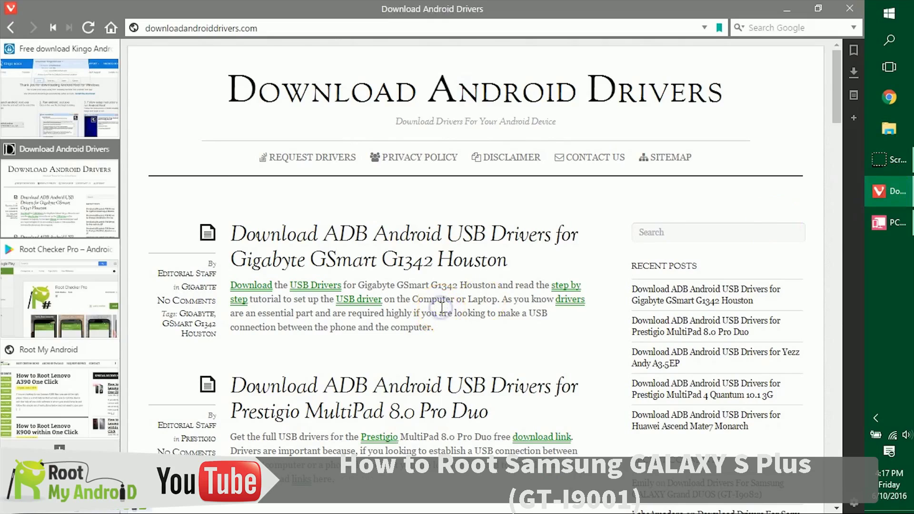
{"action": "left_click", "coordinate": [53, 287]}
{"action": "scroll", "coordinate": [666, 257], "scroll_direction": "up", "scroll_amount": 10}
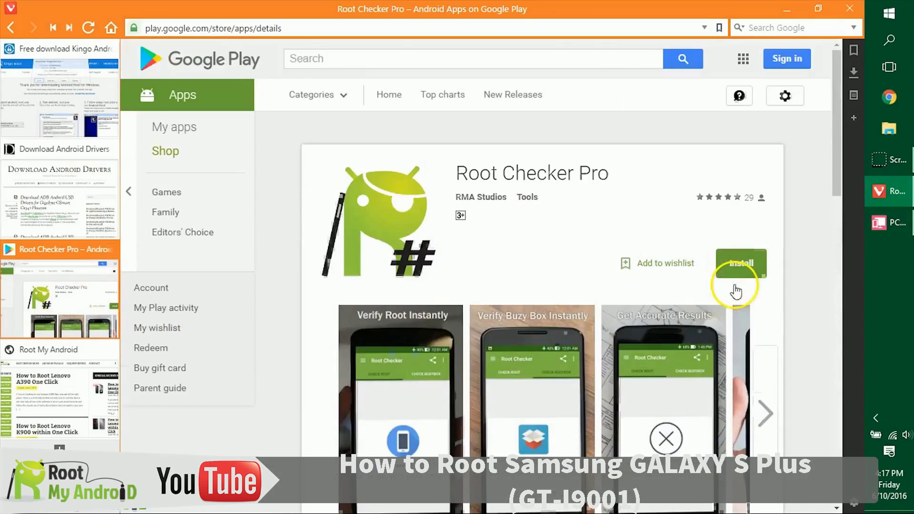
{"action": "scroll", "coordinate": [606, 259], "scroll_direction": "down", "scroll_amount": 3}
Step: Try installing Root Checker Pro, cancel the sign-in prompt, and return to the phone mirror
{"action": "left_click", "coordinate": [742, 135]}
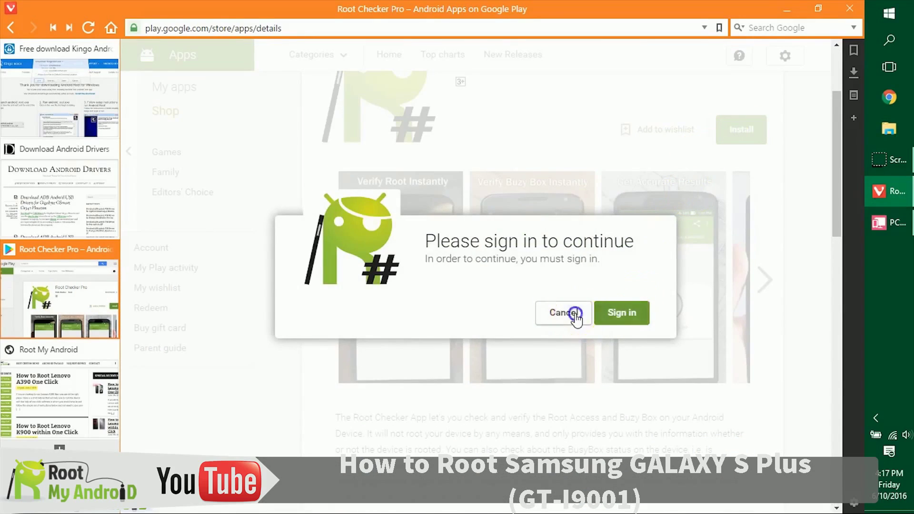
{"action": "left_click", "coordinate": [566, 311]}
{"action": "scroll", "coordinate": [612, 245], "scroll_direction": "down", "scroll_amount": 10}
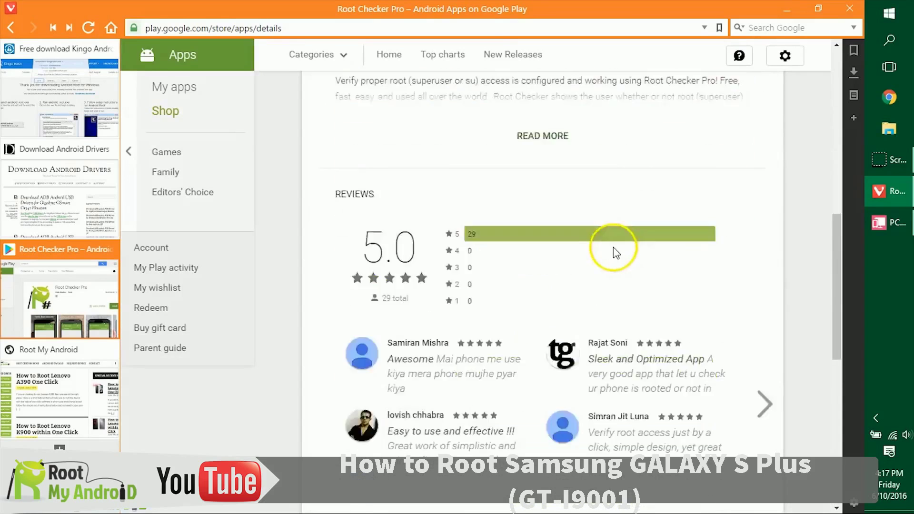
{"action": "scroll", "coordinate": [575, 285], "scroll_direction": "up", "scroll_amount": 15}
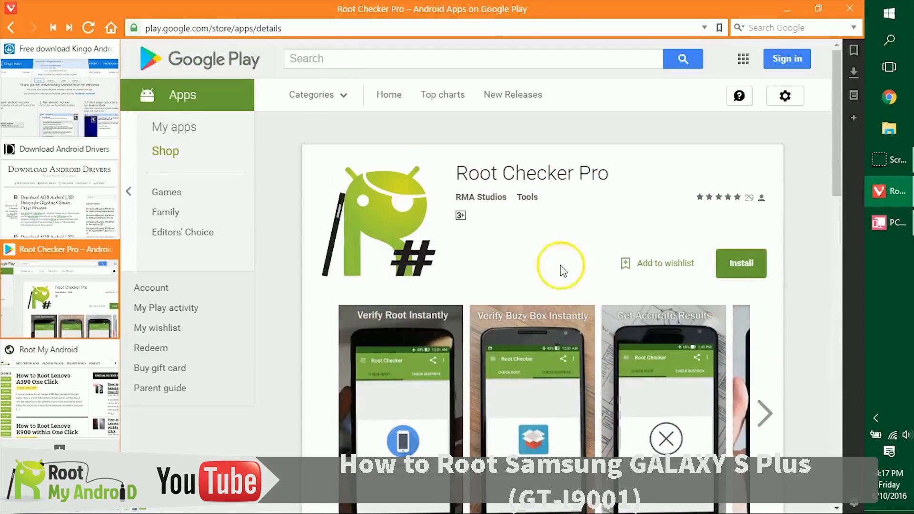
{"action": "left_click", "coordinate": [885, 225]}
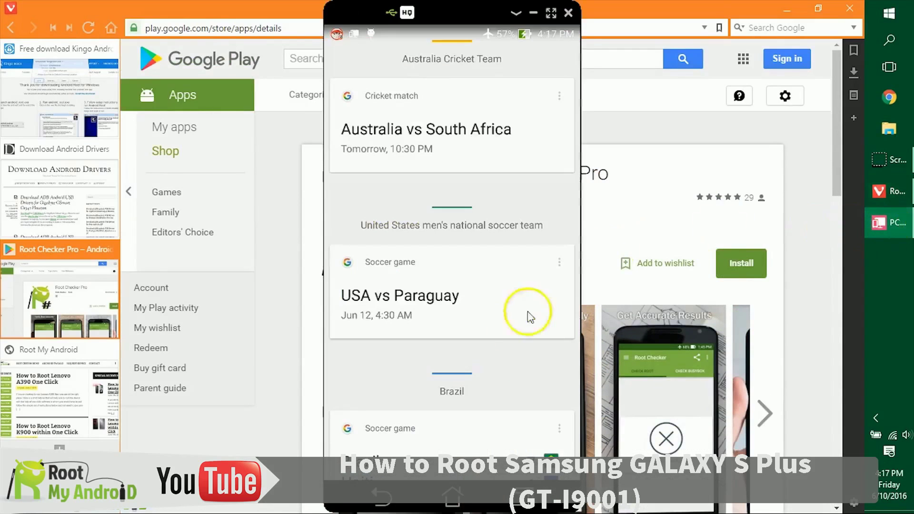
Step: Launch Root Checker from the phone's app drawer
{"action": "left_click", "coordinate": [455, 498]}
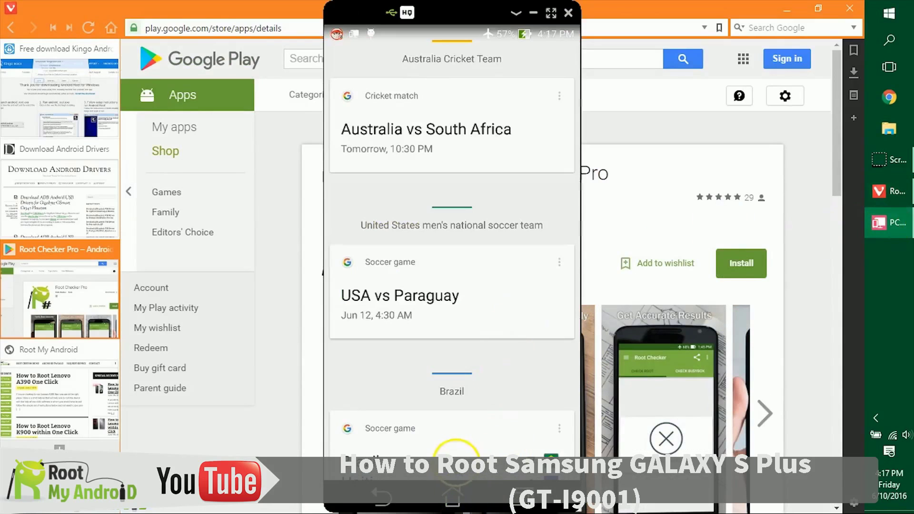
{"action": "left_click", "coordinate": [452, 447]}
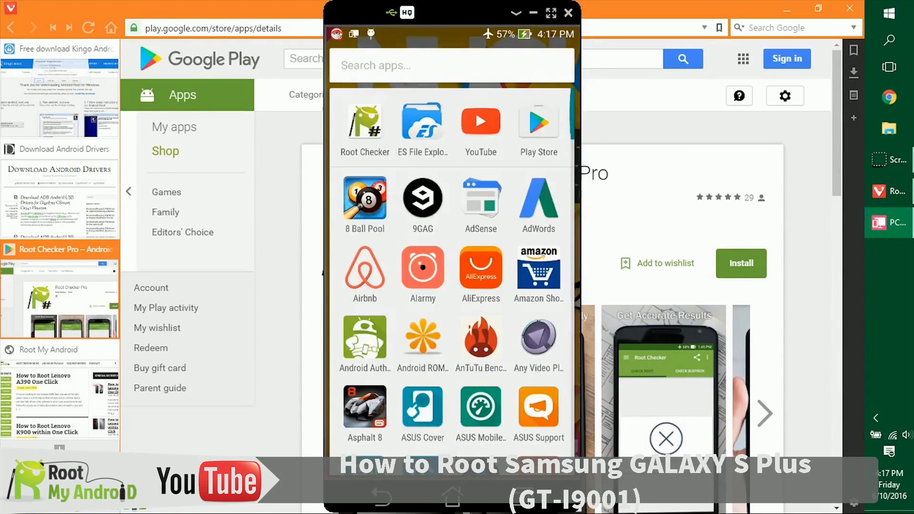
{"action": "left_click", "coordinate": [376, 125]}
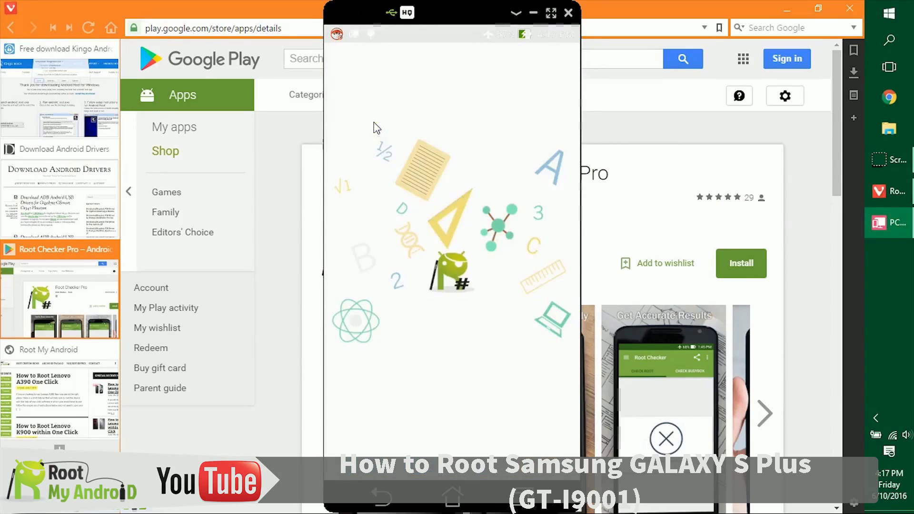
{"action": "left_click", "coordinate": [505, 172]}
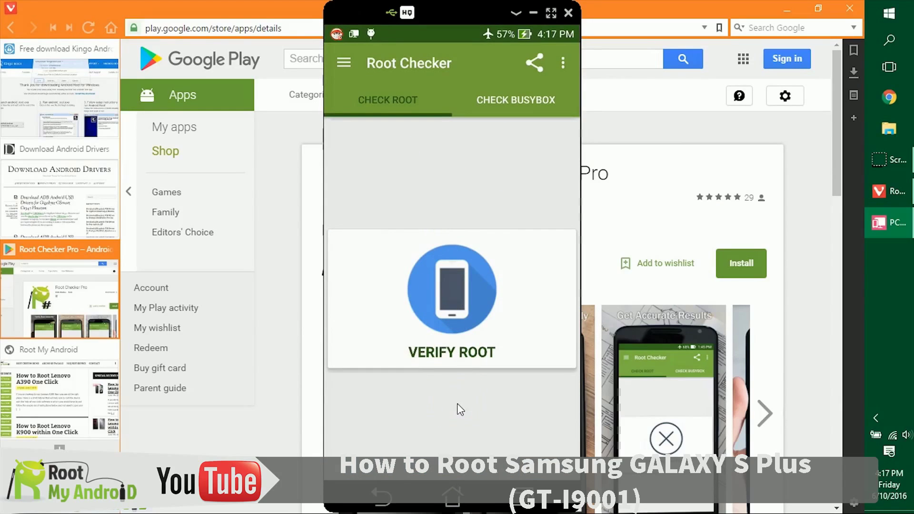
Step: Verify root to get 'Your Device is Rooted', then view the BusyBox check and menu
{"action": "left_click", "coordinate": [446, 316]}
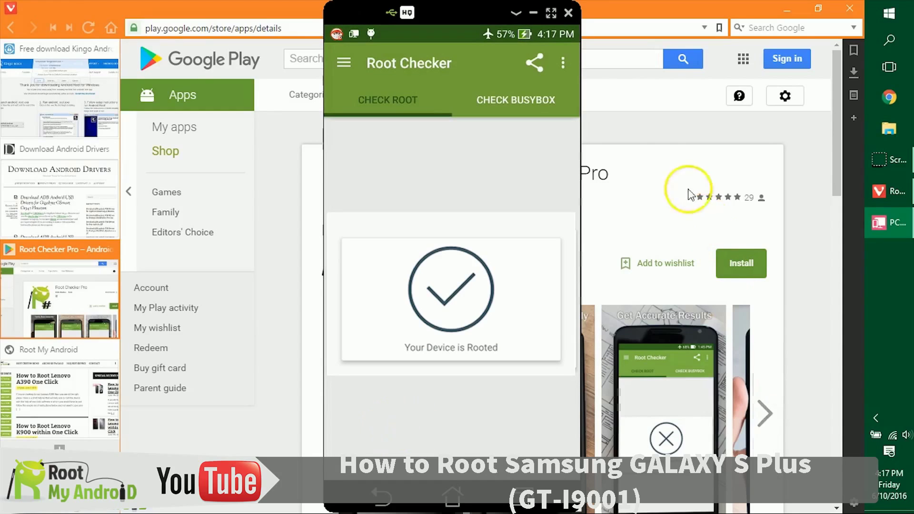
{"action": "left_click", "coordinate": [511, 107]}
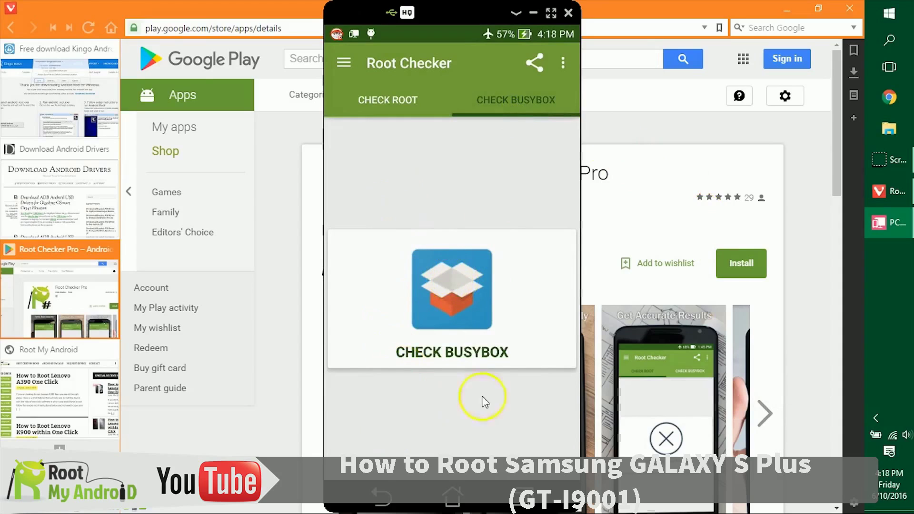
{"action": "left_click", "coordinate": [342, 62]}
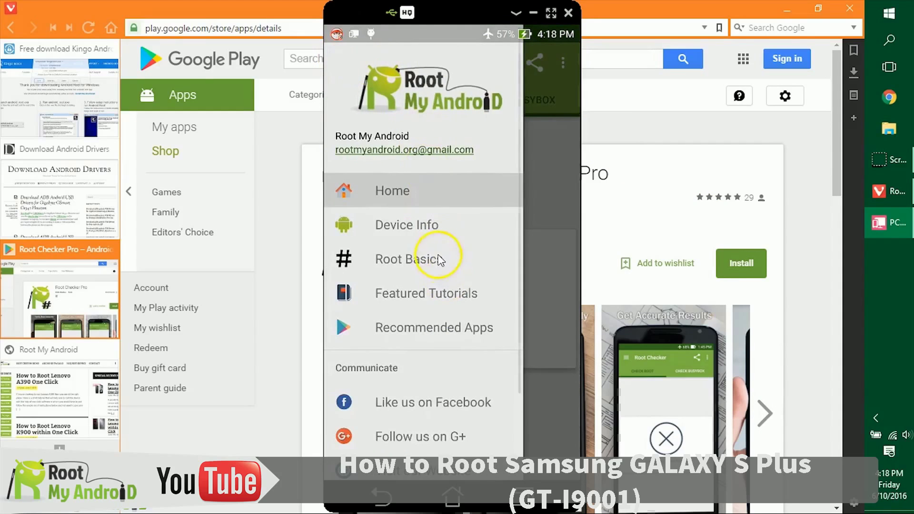
Step: Browse Root Checker's Root Basics and Featured Tutorials sections
{"action": "left_click", "coordinate": [439, 259]}
{"action": "scroll", "coordinate": [448, 317], "scroll_direction": "down", "scroll_amount": 3}
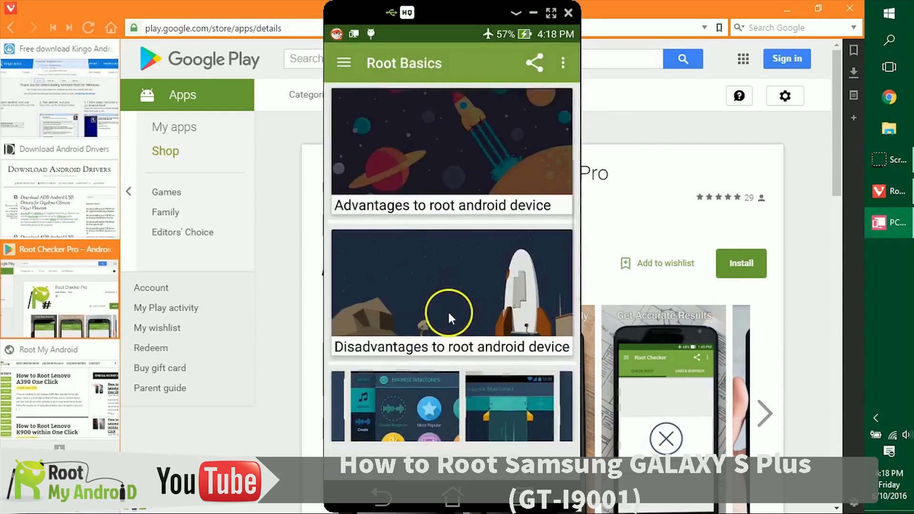
{"action": "left_click", "coordinate": [347, 61]}
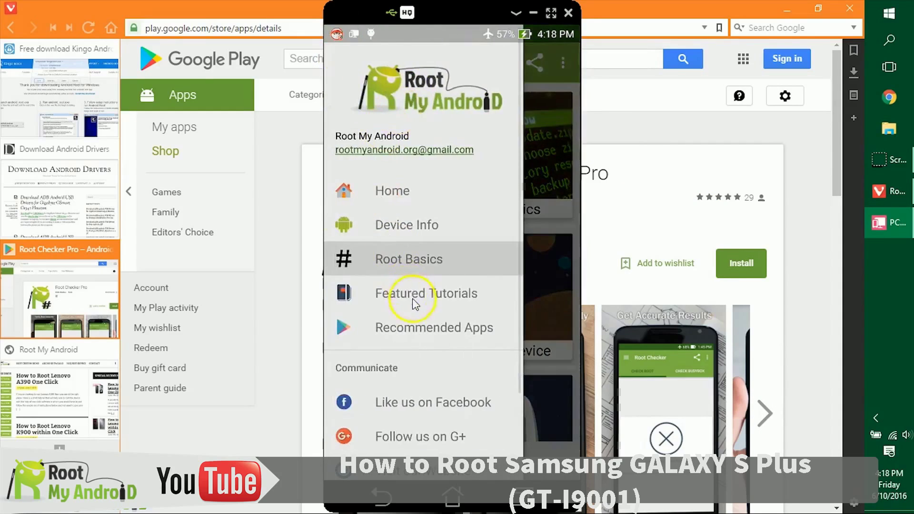
{"action": "left_click", "coordinate": [412, 303]}
{"action": "scroll", "coordinate": [479, 143], "scroll_direction": "down", "scroll_amount": 5}
{"action": "scroll", "coordinate": [499, 176], "scroll_direction": "down", "scroll_amount": 2}
{"action": "scroll", "coordinate": [507, 249], "scroll_direction": "up", "scroll_amount": 7}
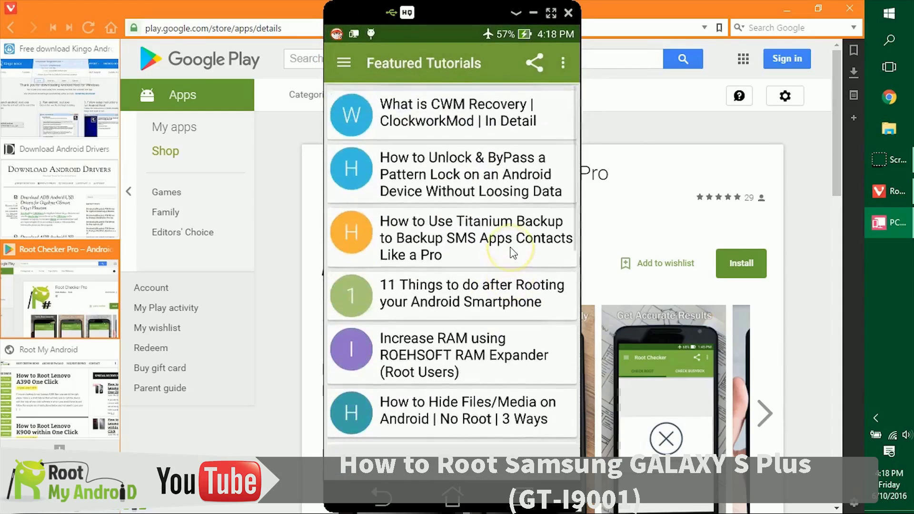
Step: Return to Root Checker's Home screen, open its share options, and leave the mirror
{"action": "left_click", "coordinate": [344, 62]}
{"action": "left_click", "coordinate": [403, 193]}
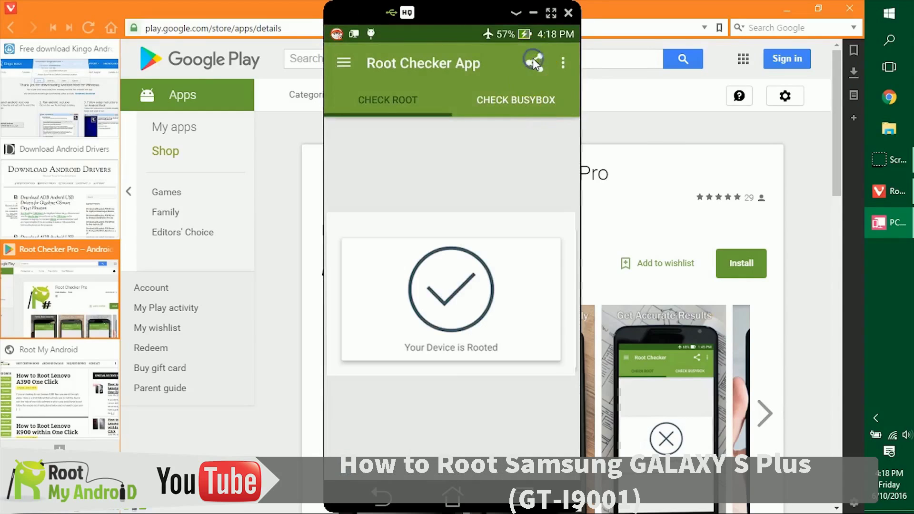
{"action": "left_click", "coordinate": [548, 90]}
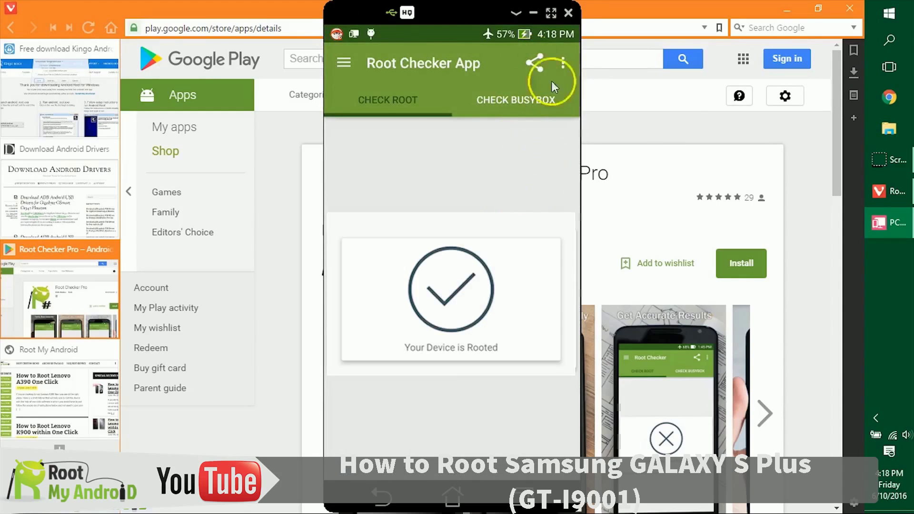
{"action": "left_click", "coordinate": [517, 250]}
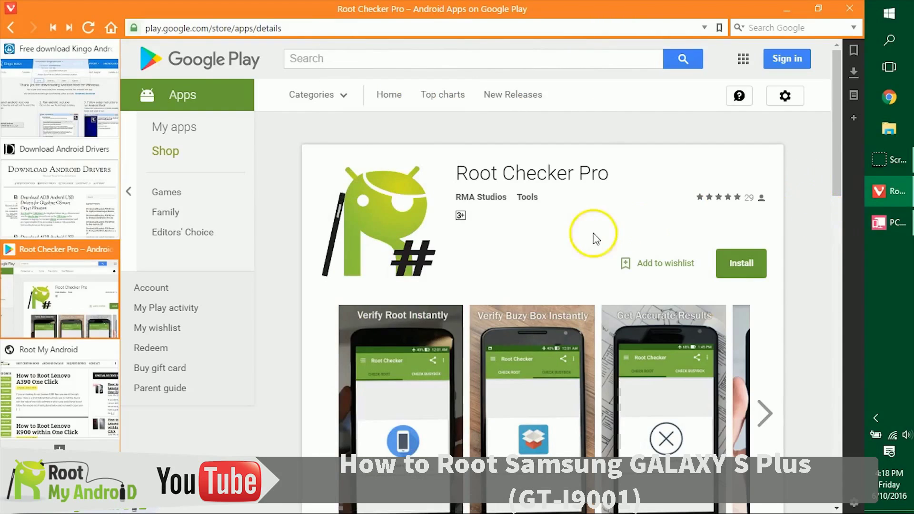
Step: Open the Featured category on the Root My Android site
{"action": "left_click", "coordinate": [53, 396]}
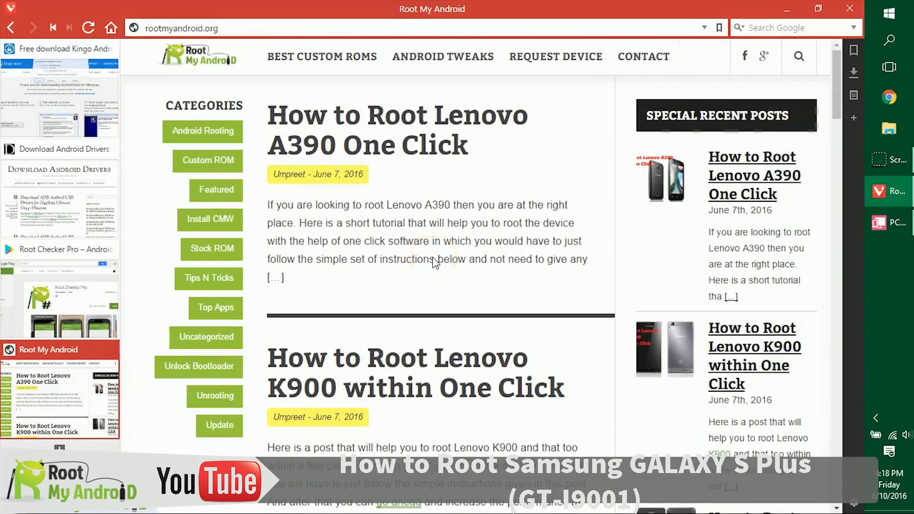
{"action": "left_click", "coordinate": [222, 190]}
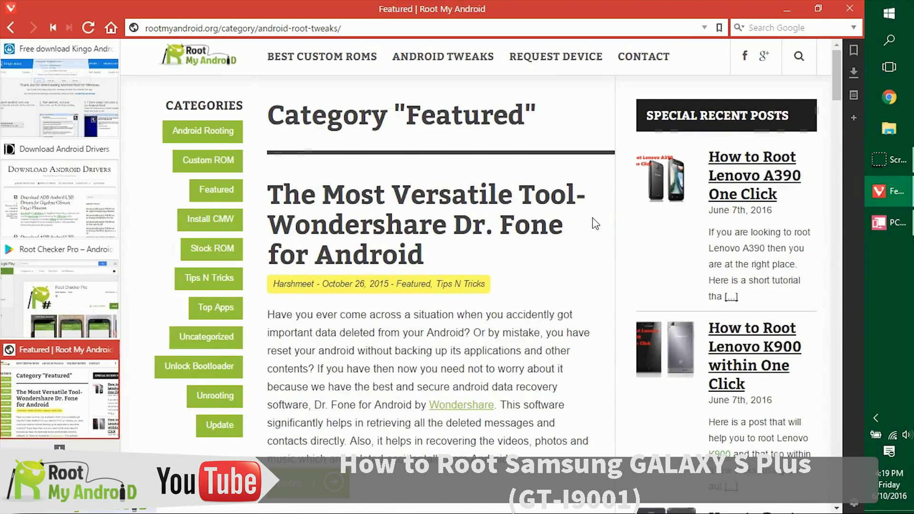
{"action": "scroll", "coordinate": [595, 223], "scroll_direction": "down", "scroll_amount": 7}
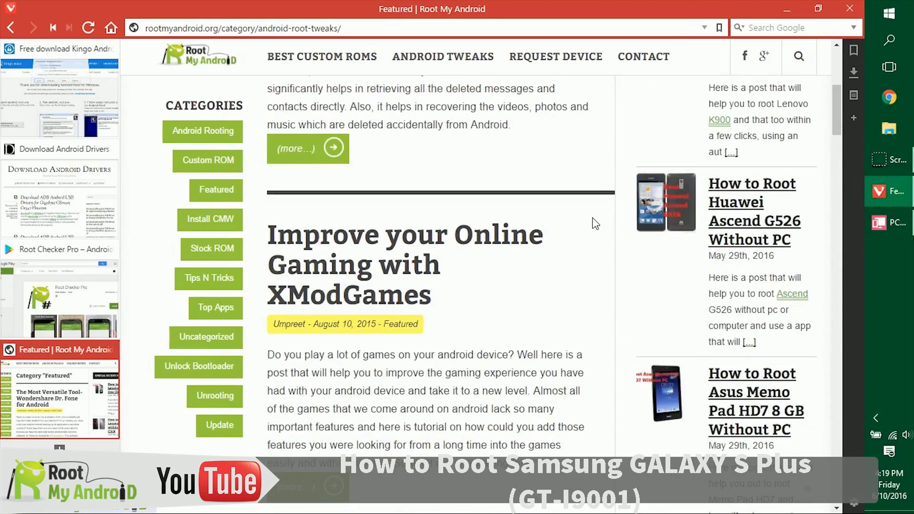
Step: Browse the Featured posts, then hide all windows to show the desktop
{"action": "left_click", "coordinate": [601, 264]}
{"action": "left_click", "coordinate": [576, 266]}
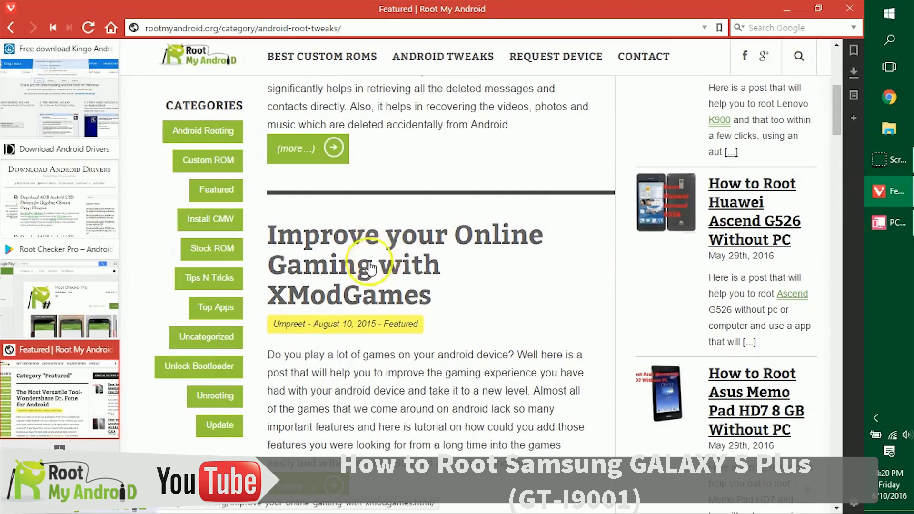
{"action": "scroll", "coordinate": [541, 220], "scroll_direction": "down", "scroll_amount": 15}
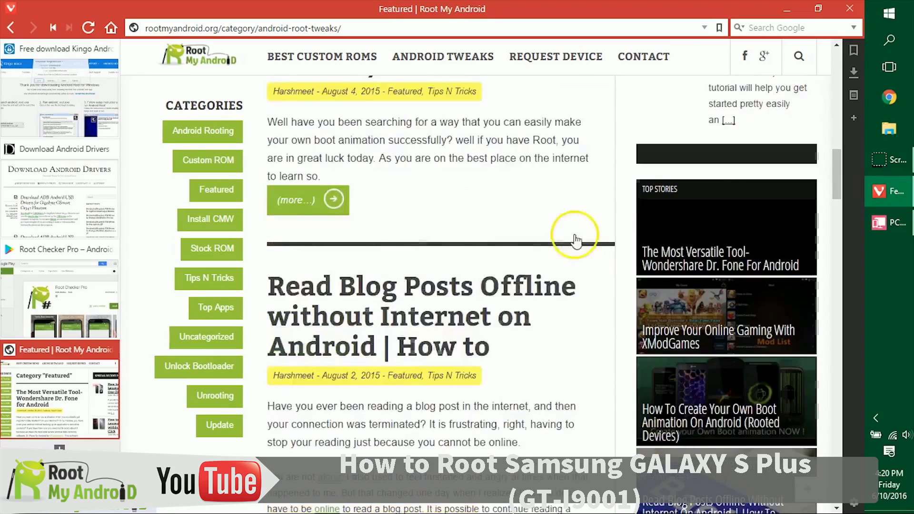
{"action": "scroll", "coordinate": [577, 299], "scroll_direction": "up", "scroll_amount": 15}
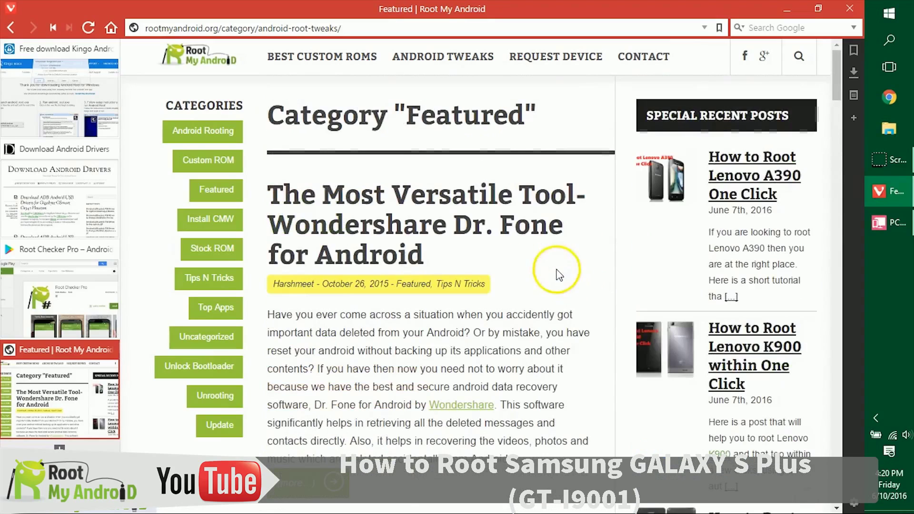
{"action": "left_click", "coordinate": [911, 511]}
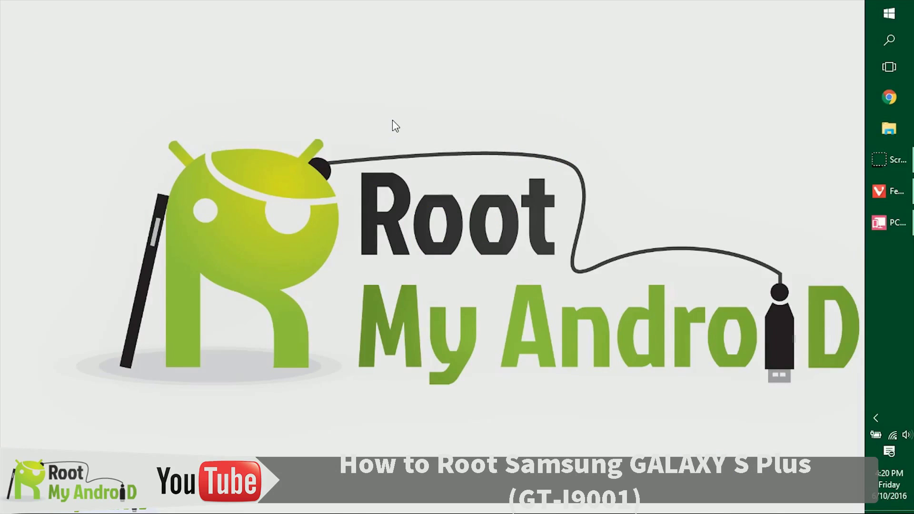
Step: Bring Vivaldi back and load Root My Android's Contact Us page with its form
{"action": "left_click", "coordinate": [900, 196]}
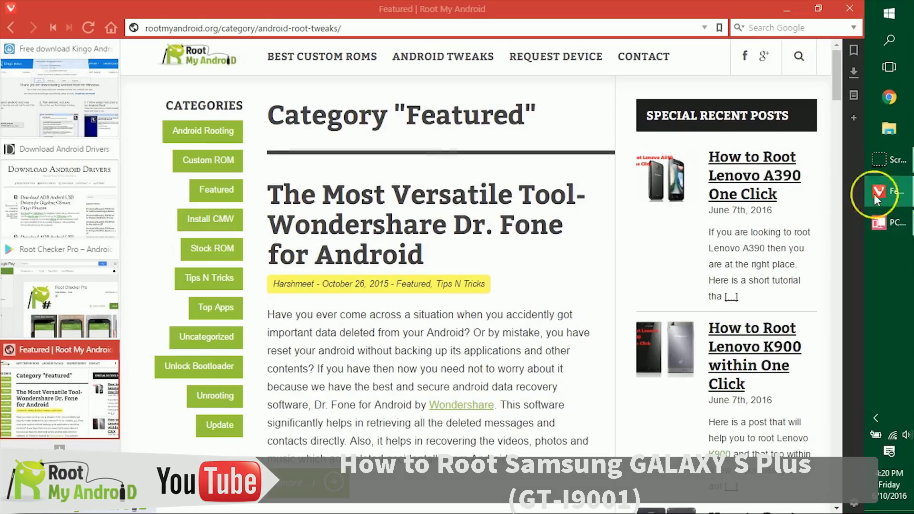
{"action": "left_click", "coordinate": [645, 56]}
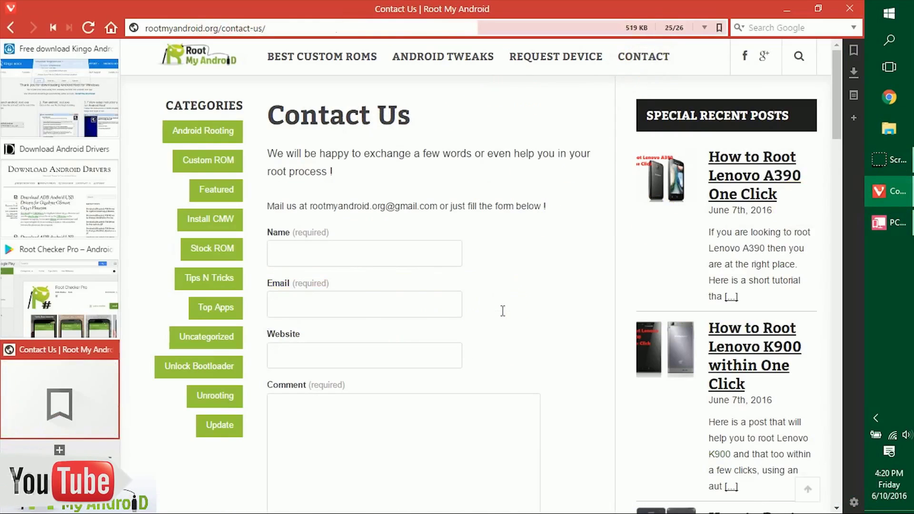
{"action": "scroll", "coordinate": [521, 301], "scroll_direction": "down", "scroll_amount": 3}
{"action": "scroll", "coordinate": [520, 302], "scroll_direction": "up", "scroll_amount": 3}
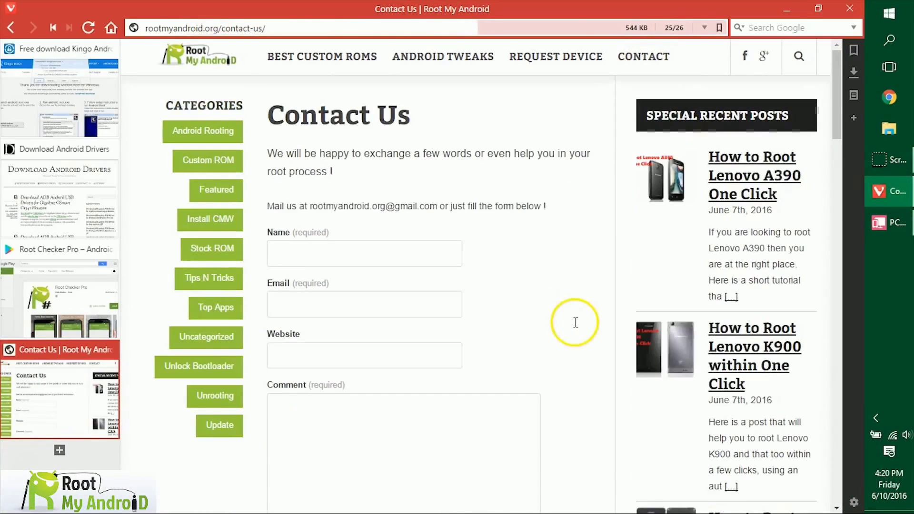